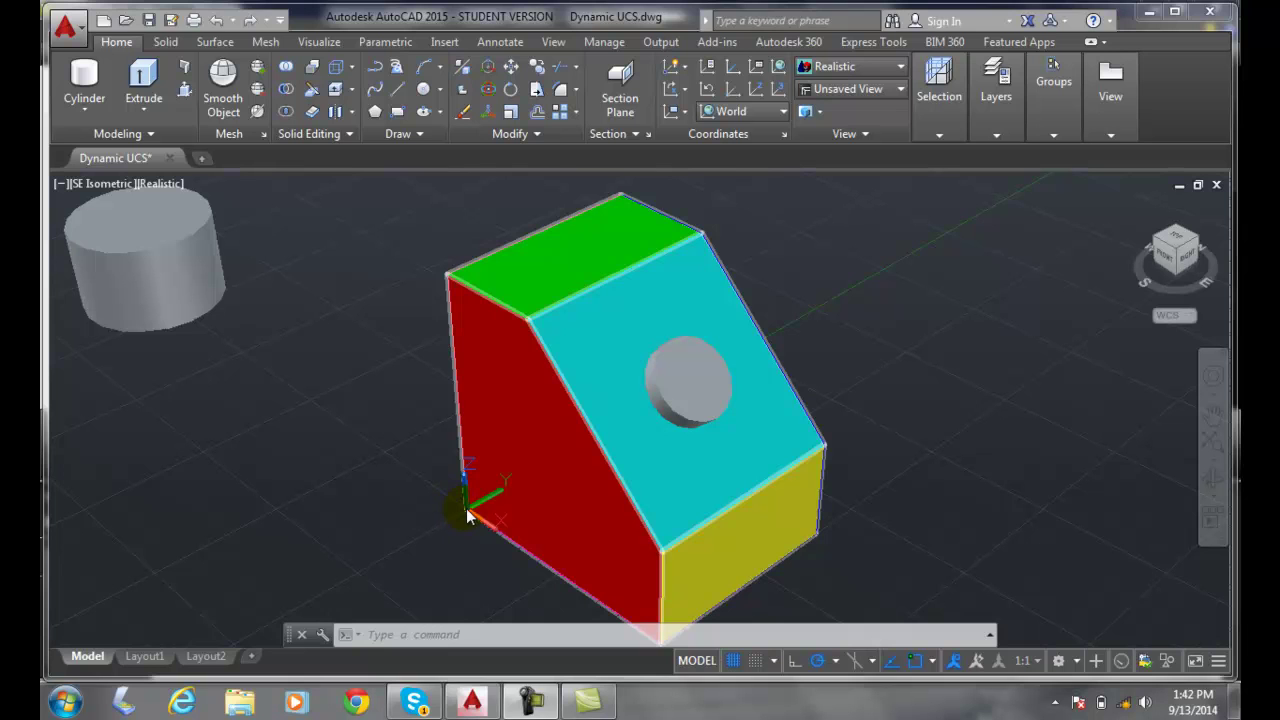
Move and align the UCS to the green top face, with its origin at the corner shared with the red and cyan faces.
click(468, 510)
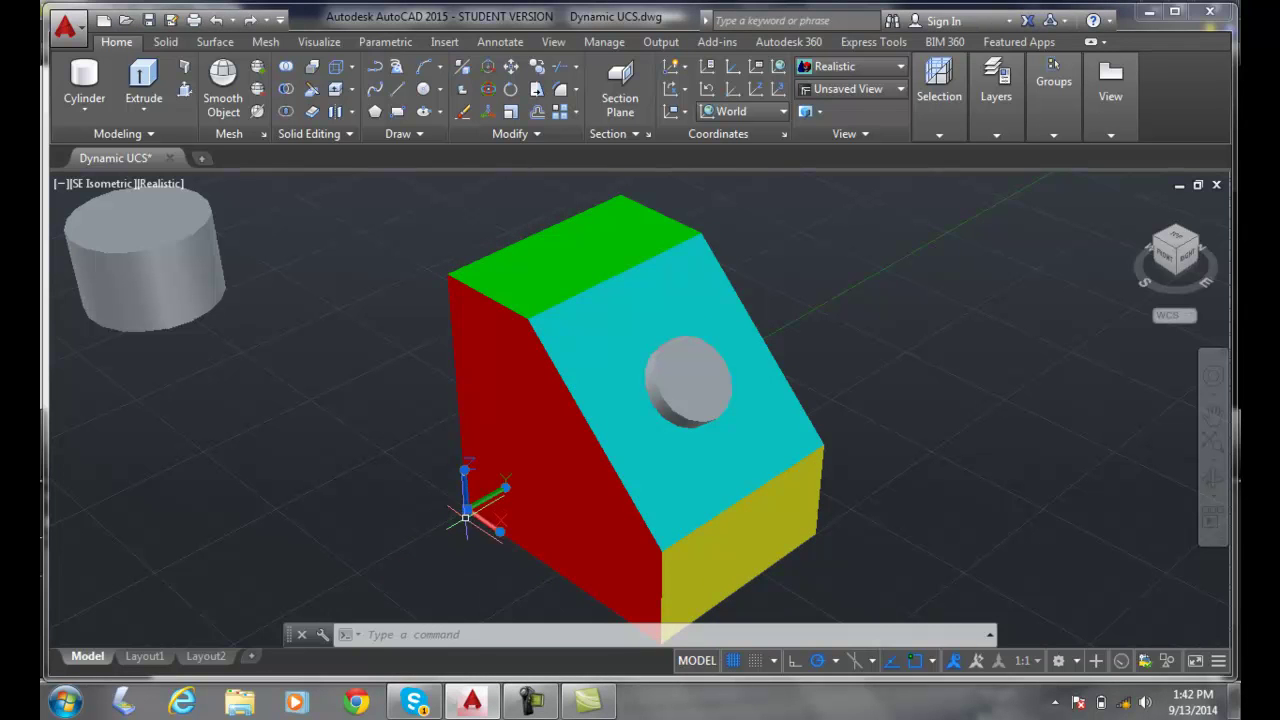
mouse_move(468, 512)
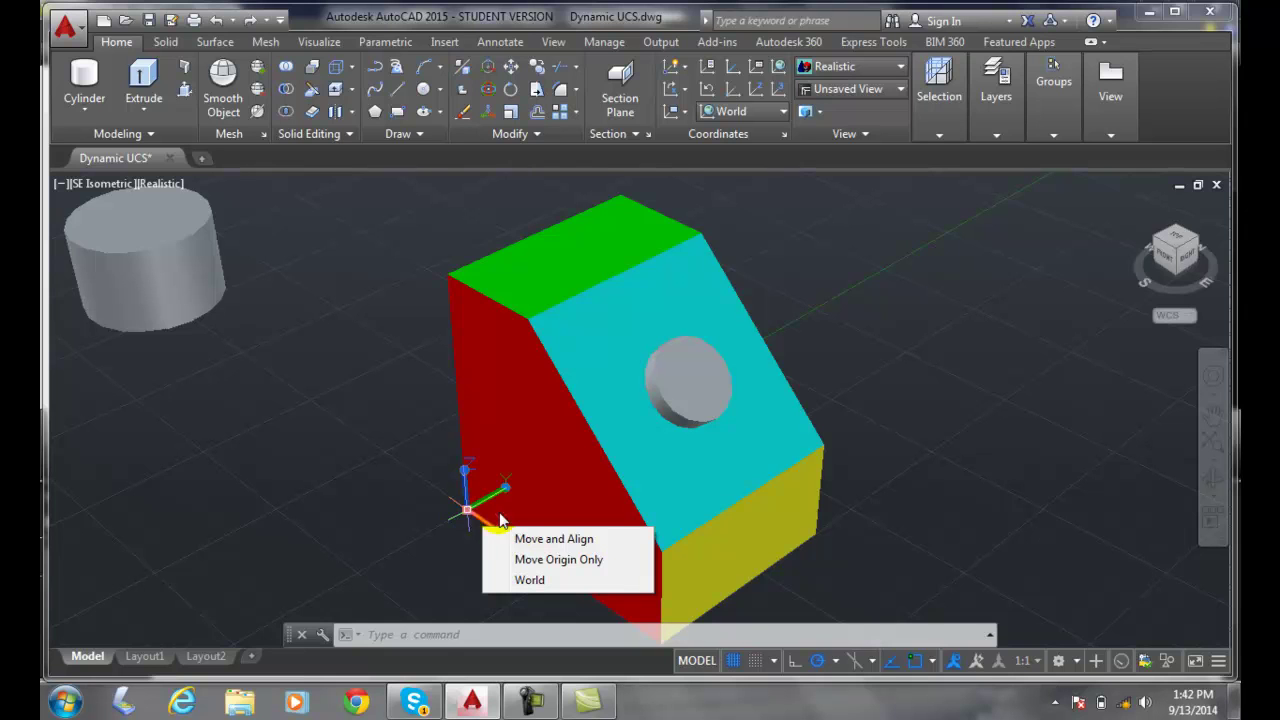
click(553, 539)
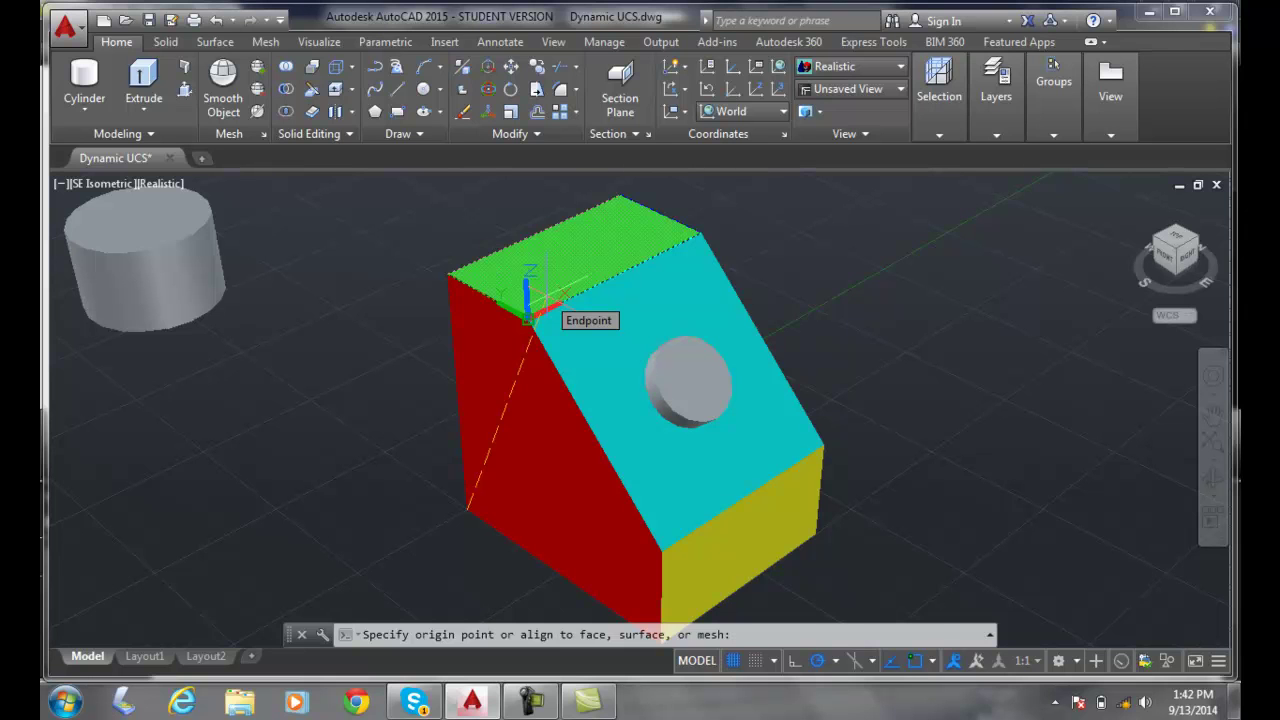
click(527, 320)
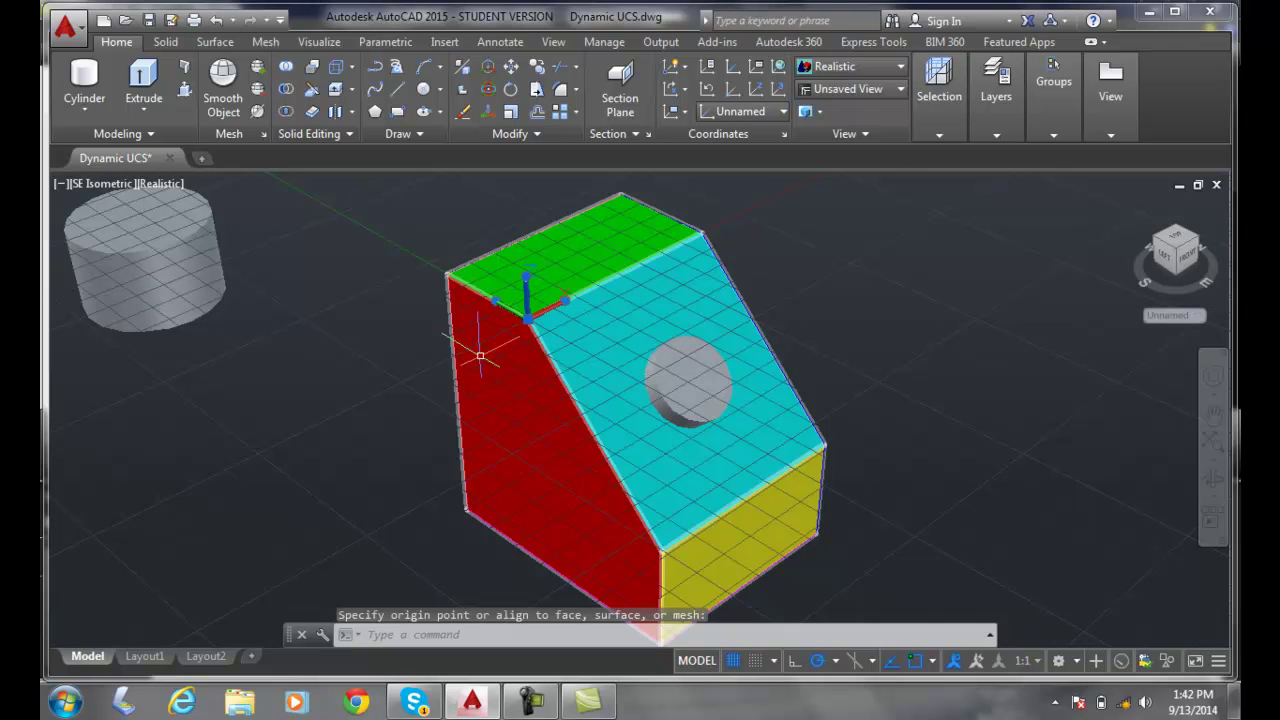
Move the UCS origin 1 unit along the X axis, following the edge between the green and cyan faces.
click(527, 318)
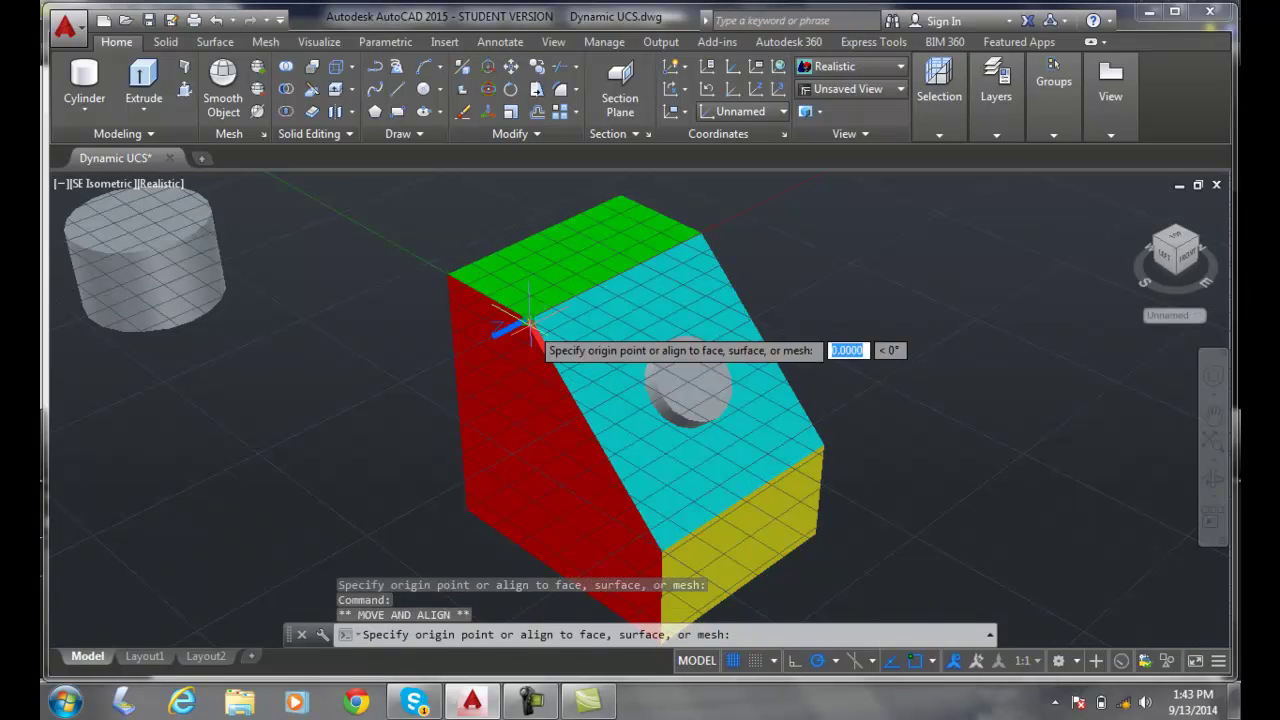
key(Escape)
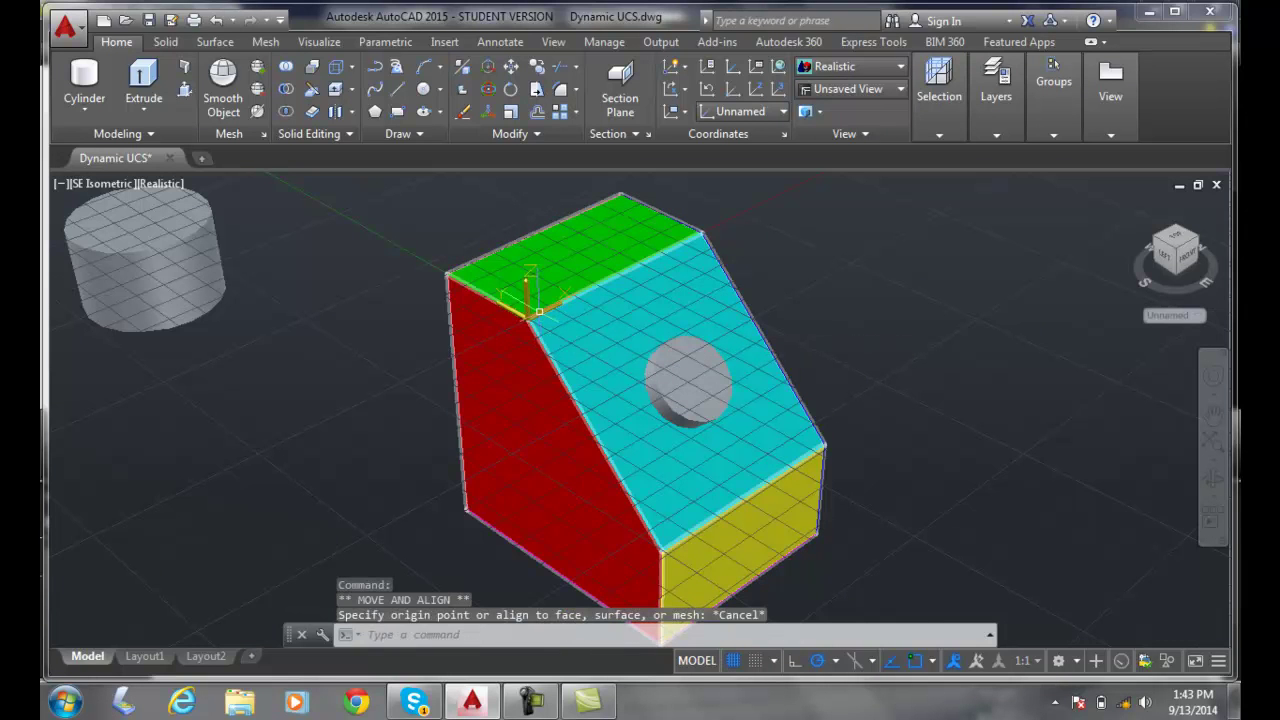
mouse_move(528, 320)
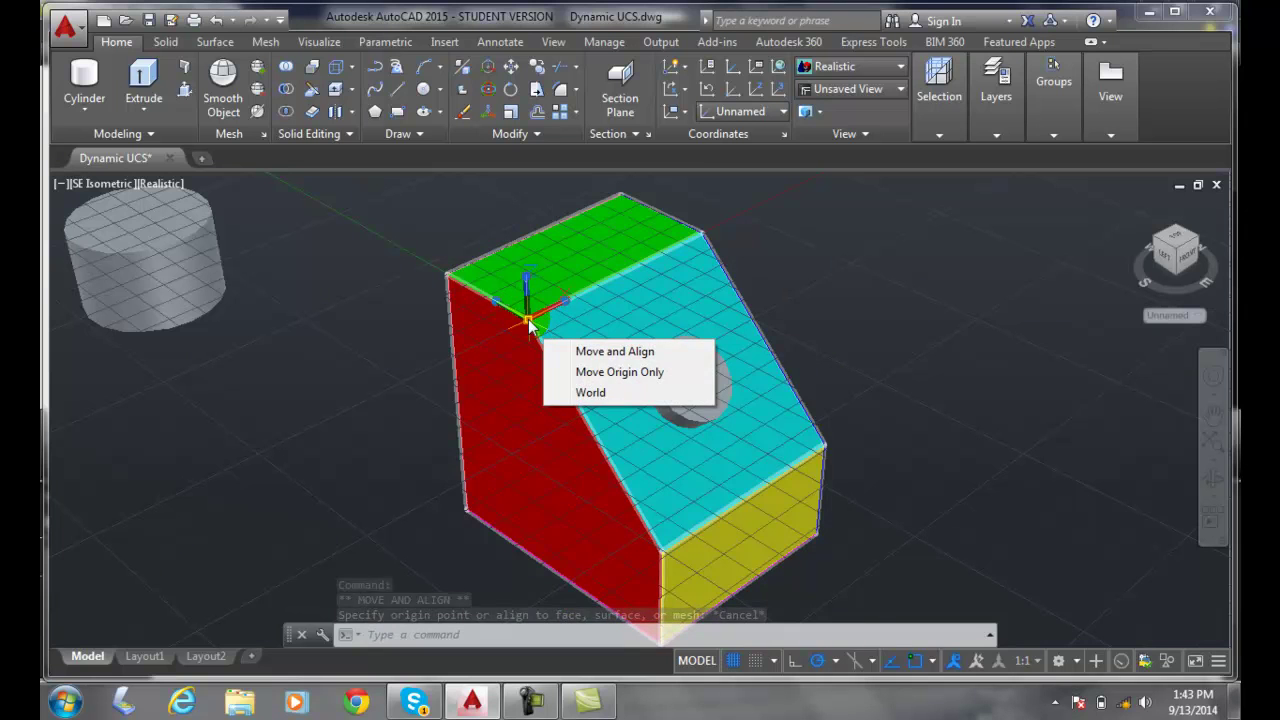
click(527, 318)
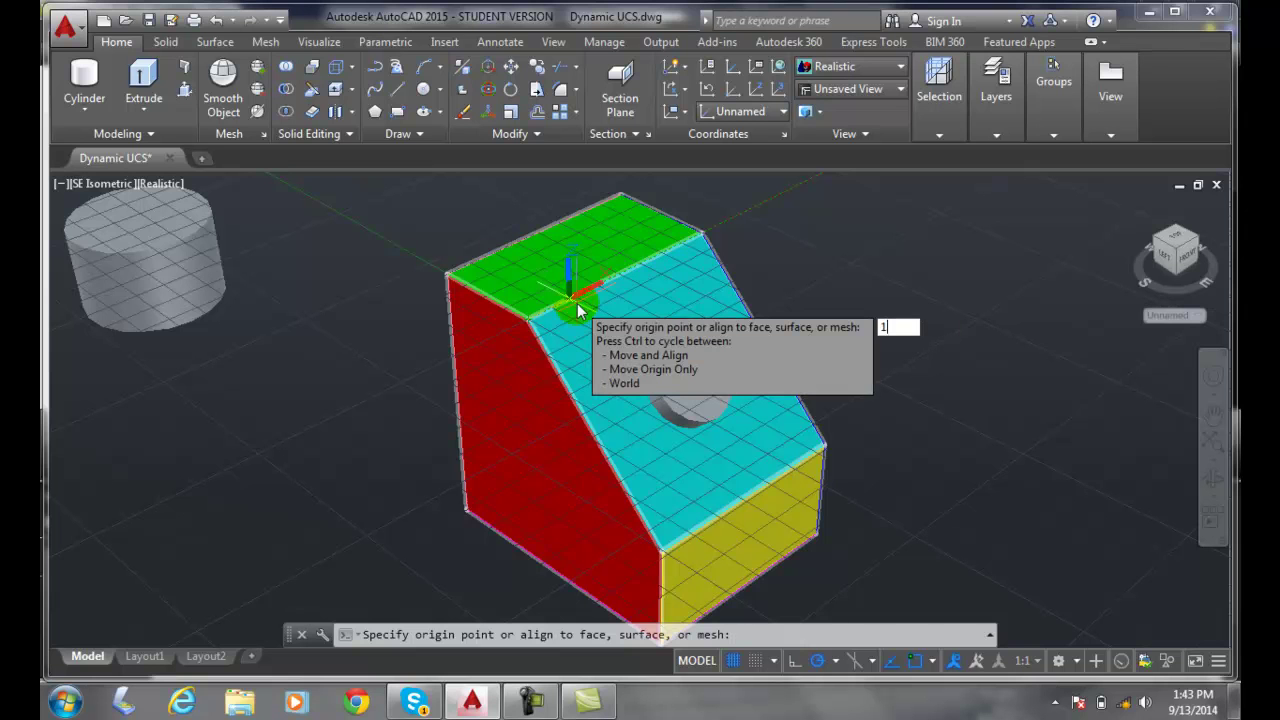
key(Return)
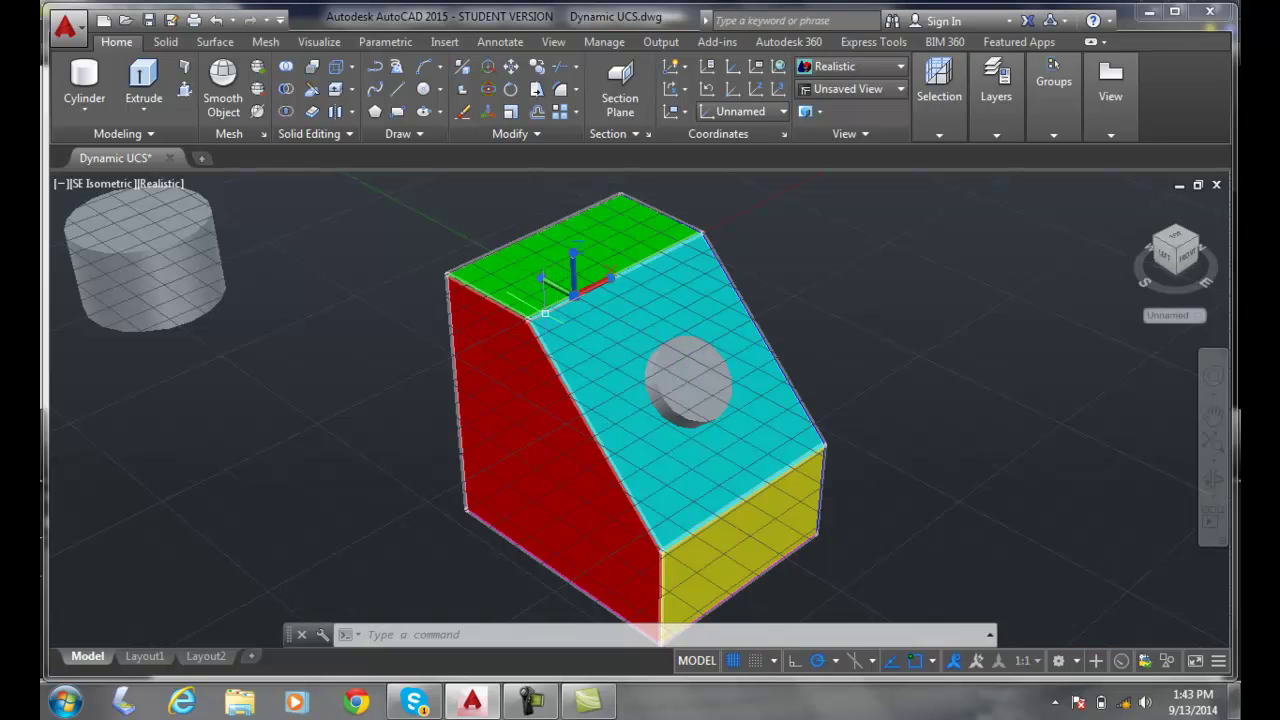
click(575, 297)
mouse_move(577, 300)
scroll(567, 315, up, 3)
scroll(580, 308, down, 5)
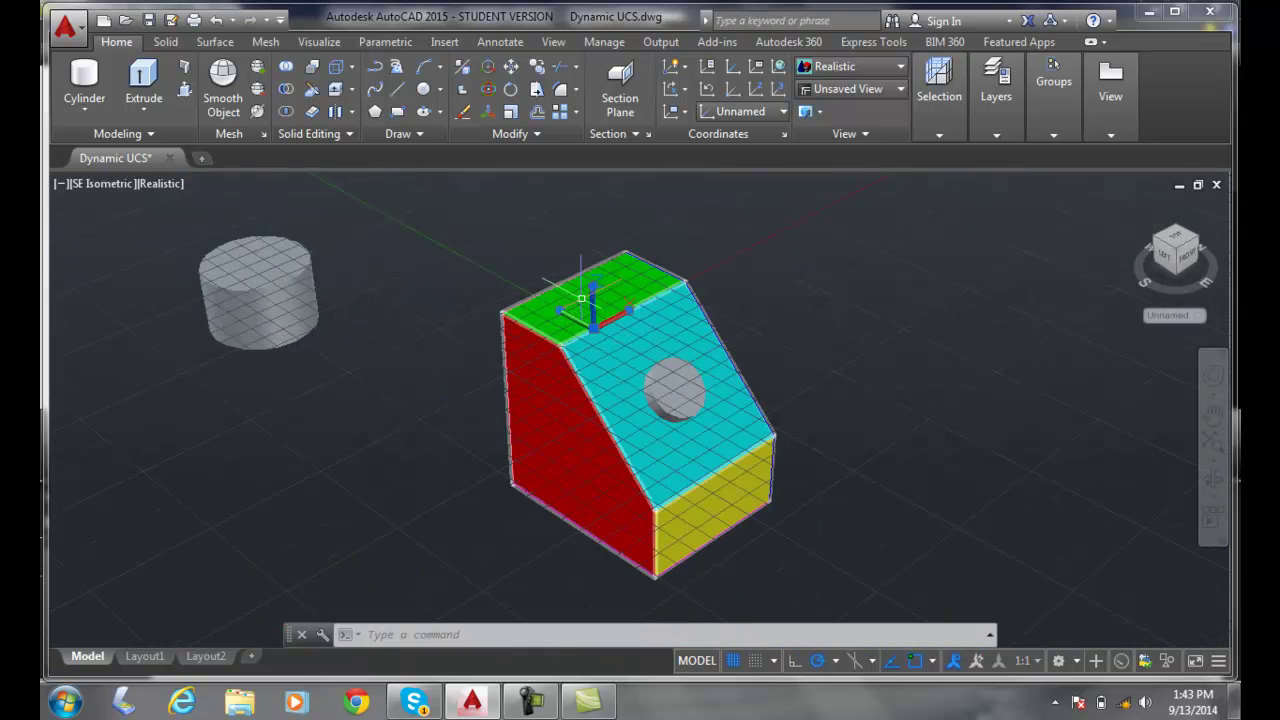
click(591, 301)
key(Escape)
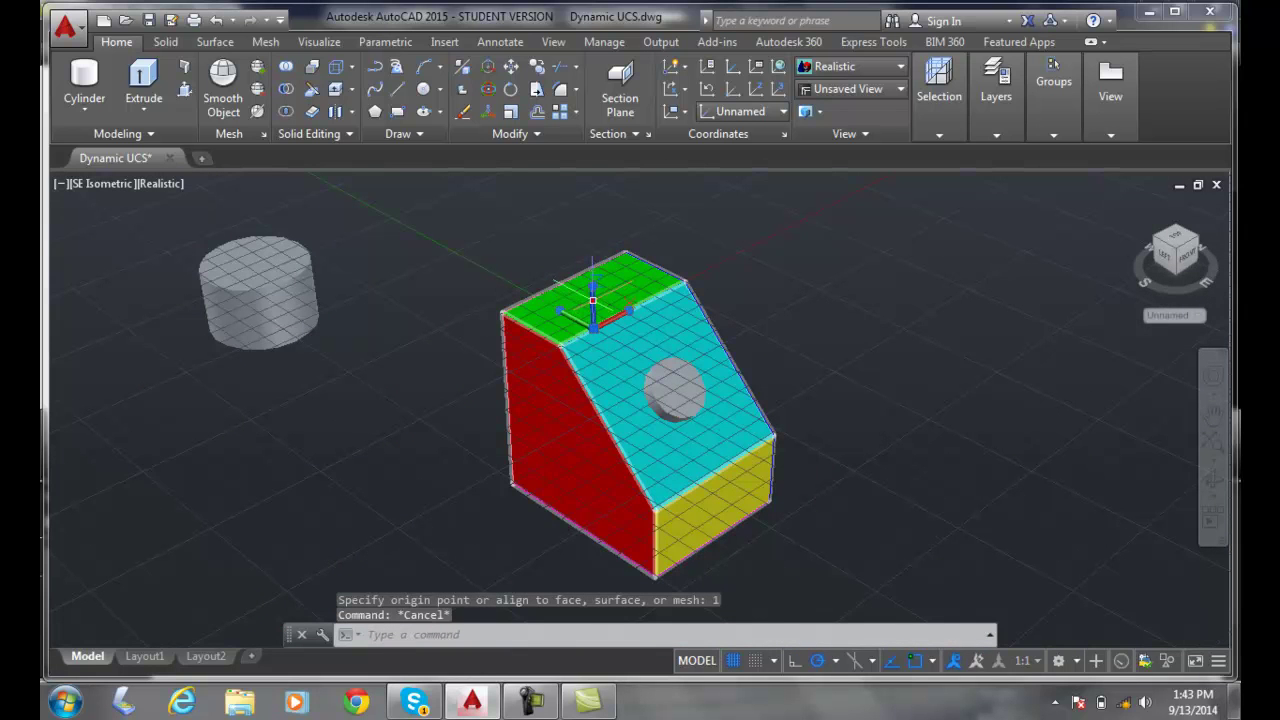
scroll(592, 330, up, 4)
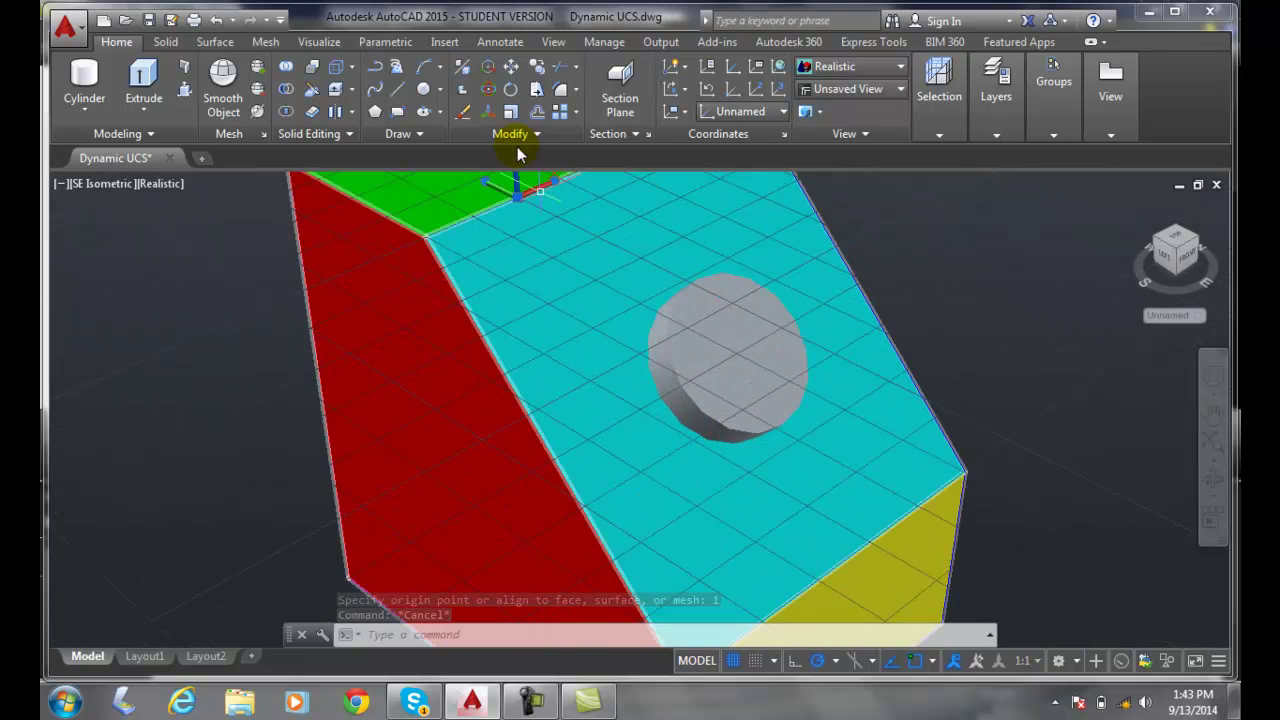
click(516, 185)
key(Escape)
key(Escape)
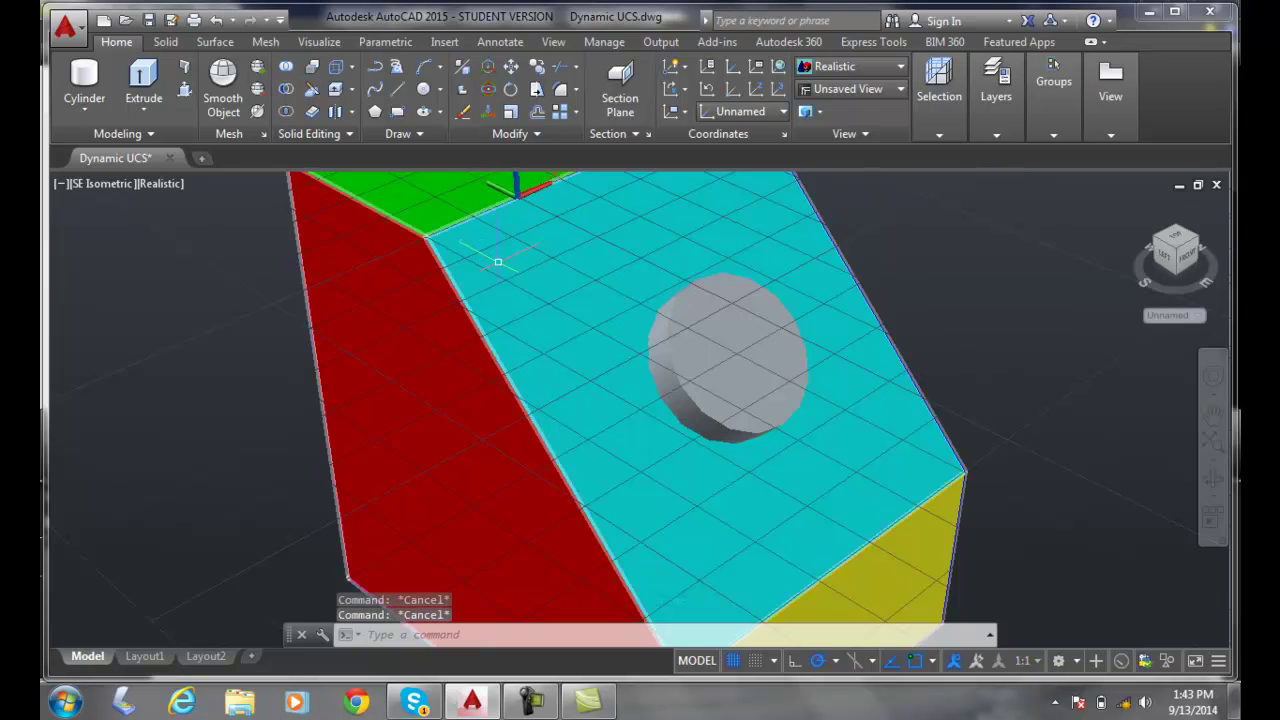
scroll(500, 262, down, 5)
scroll(500, 258, up, 2)
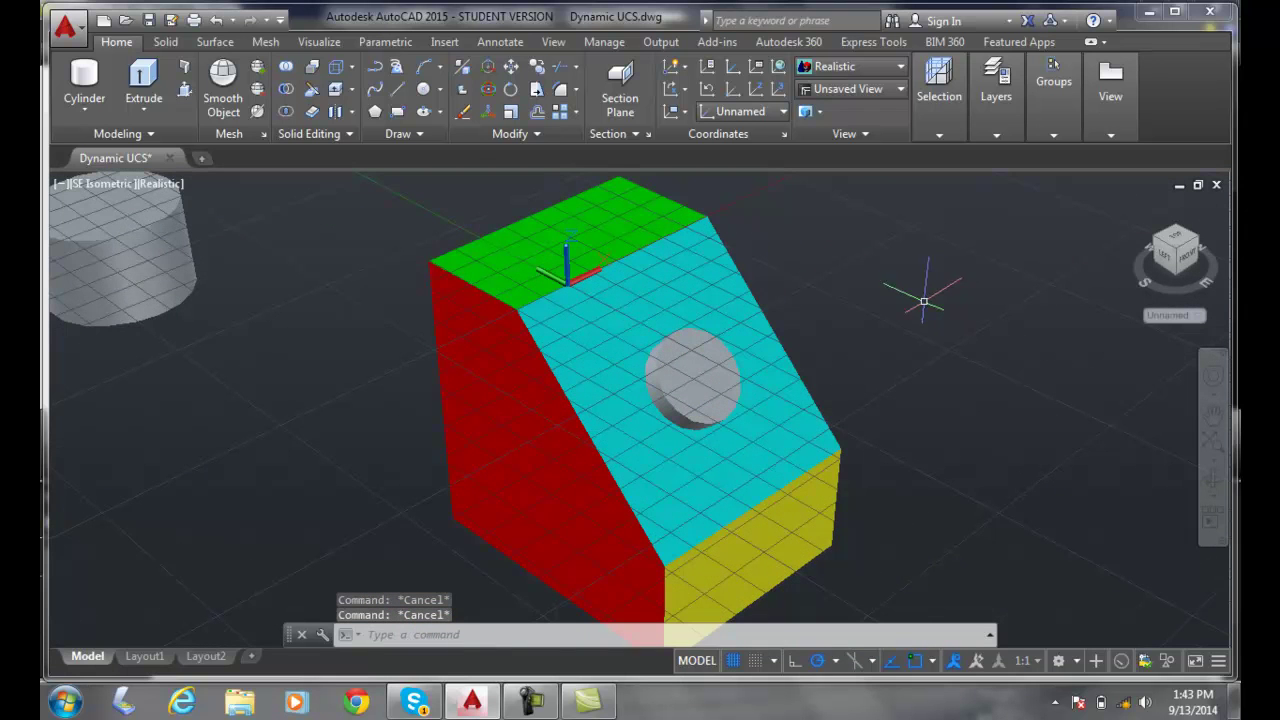
scroll(564, 300, up, 2)
scroll(564, 300, down, 4)
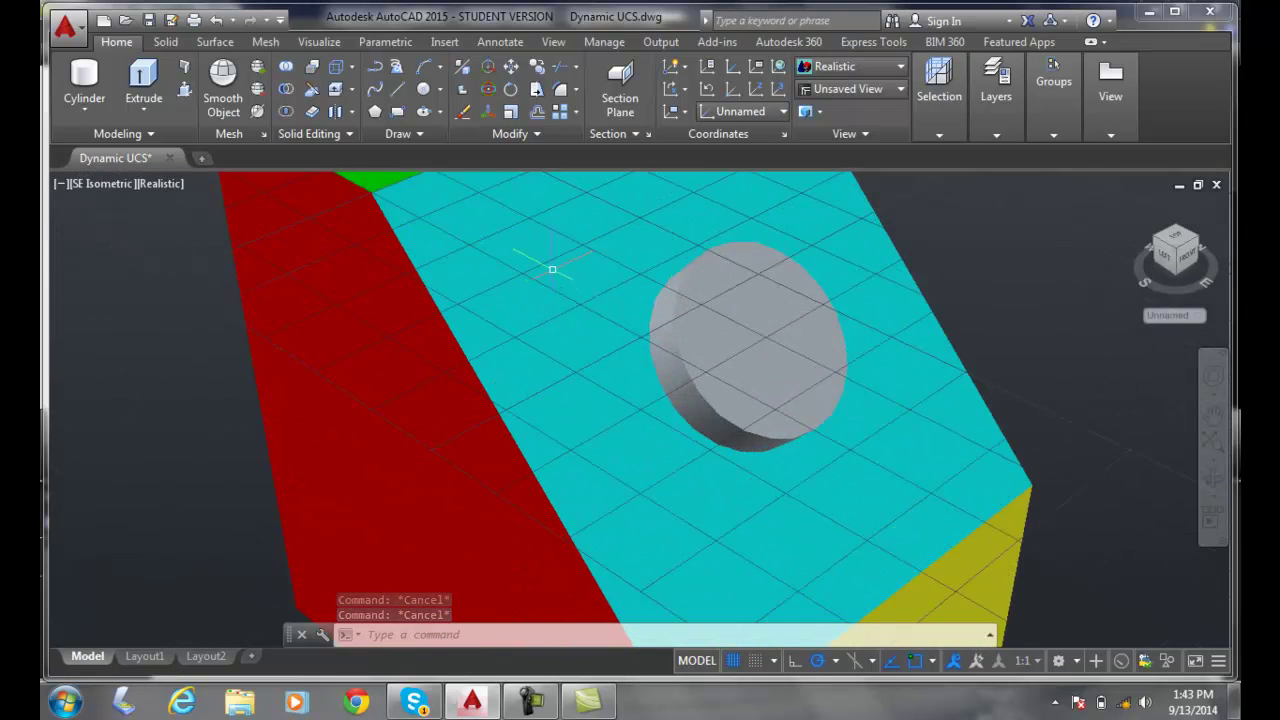
Move and align the UCS to the red side face, with its origin at the face's lower rear corner.
scroll(560, 260, up, 2)
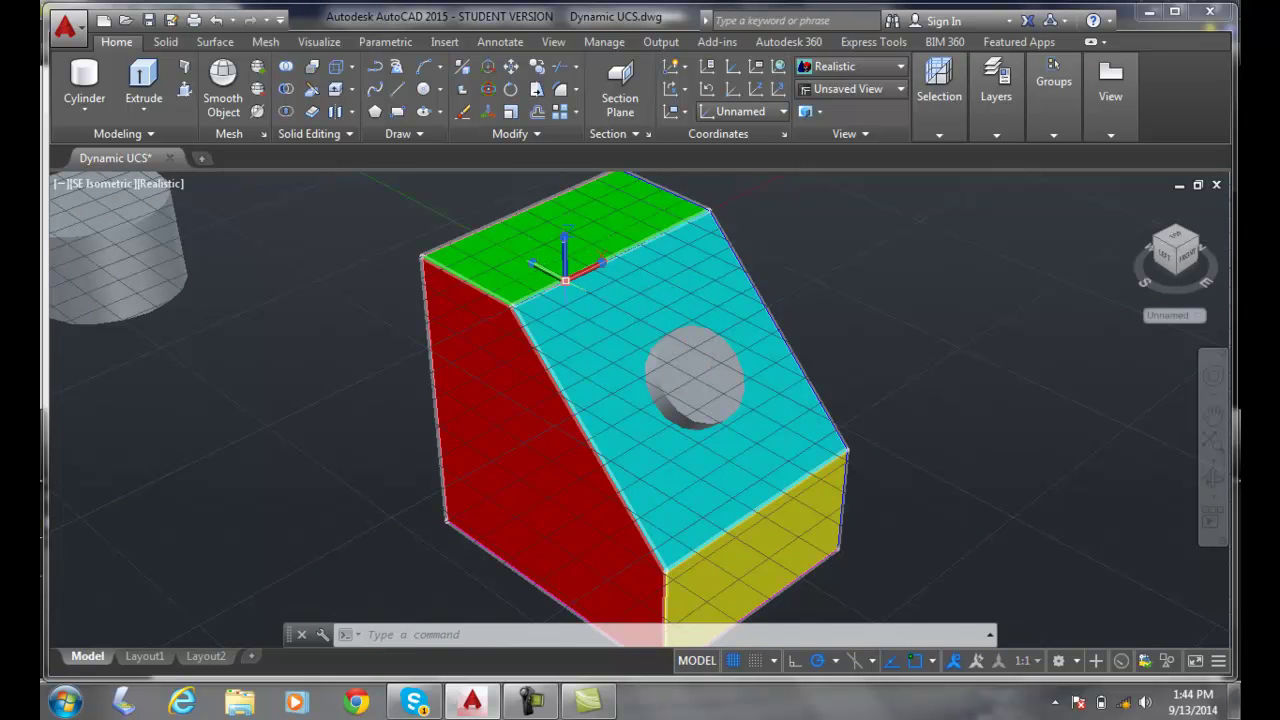
mouse_move(565, 283)
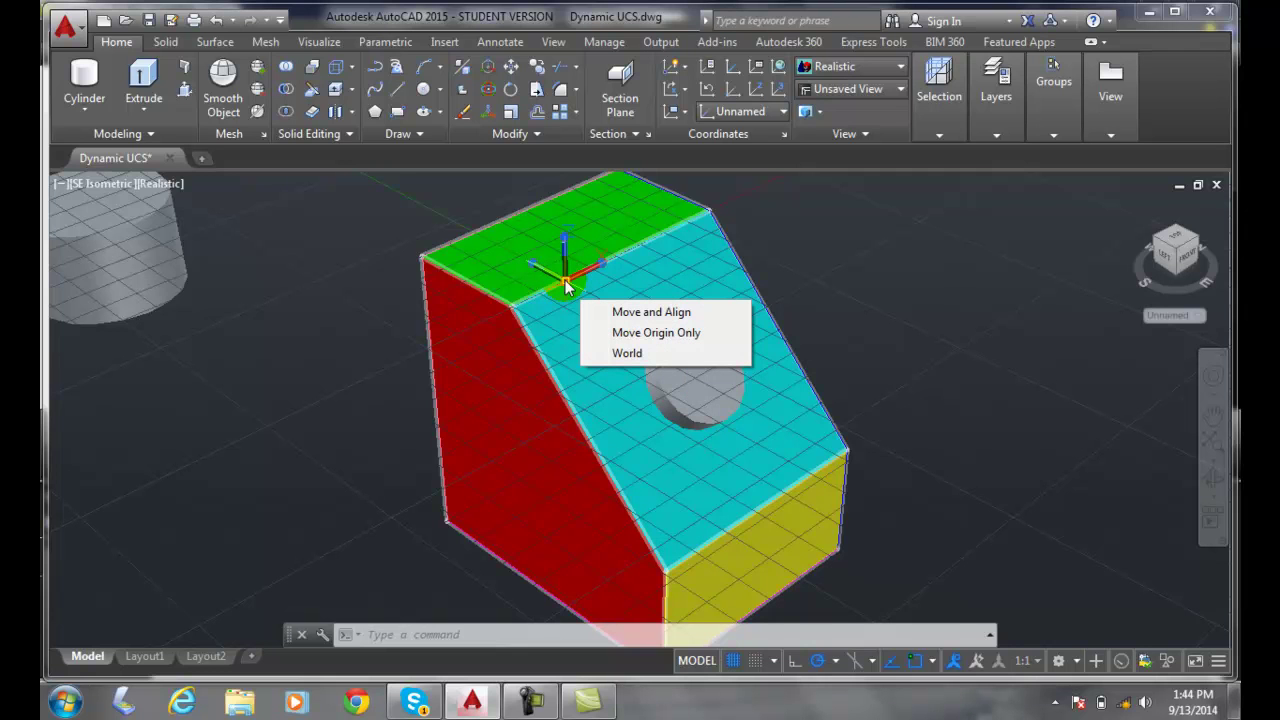
click(620, 312)
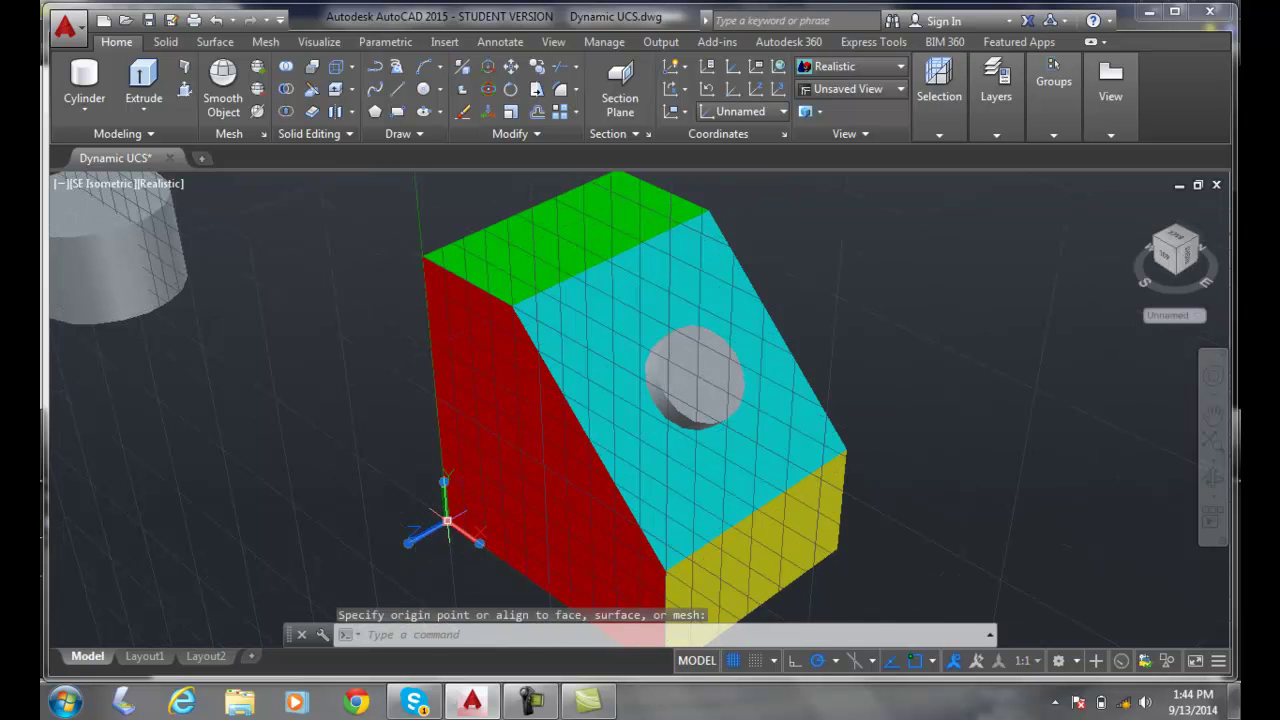
Shift the UCS origin on the red face 1 unit along X and 1 unit along Y.
click(448, 524)
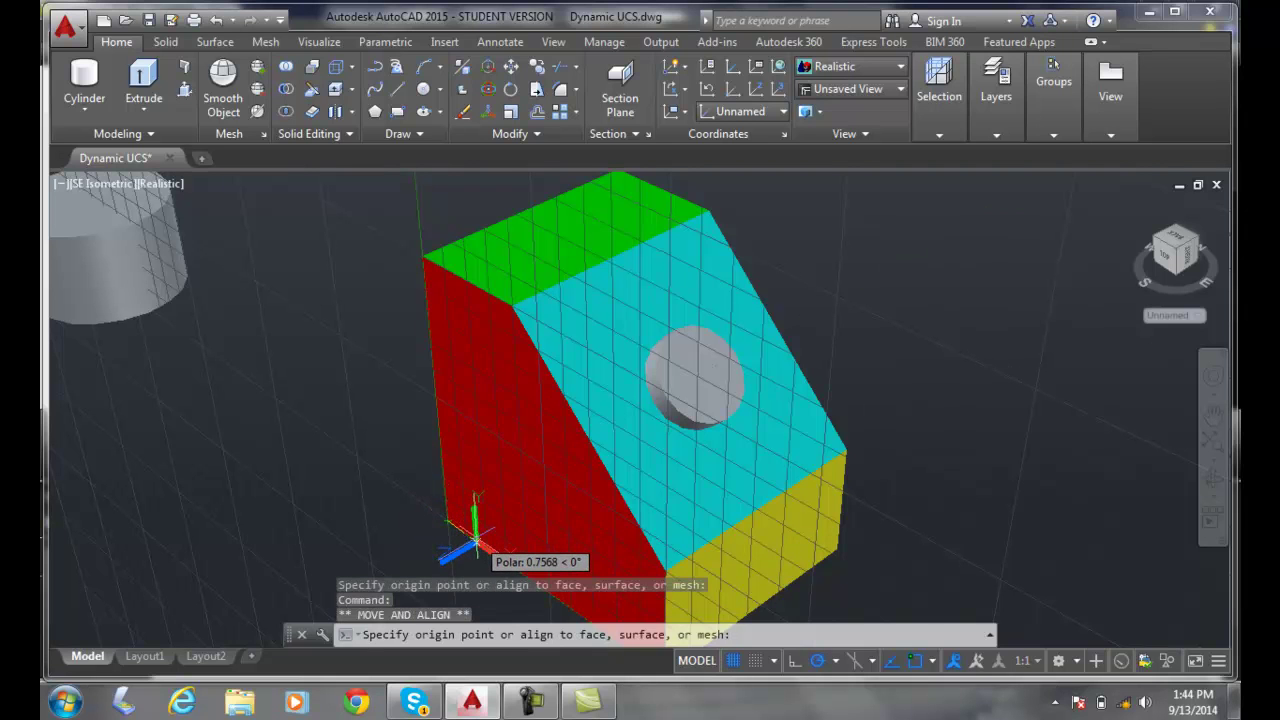
click(477, 541)
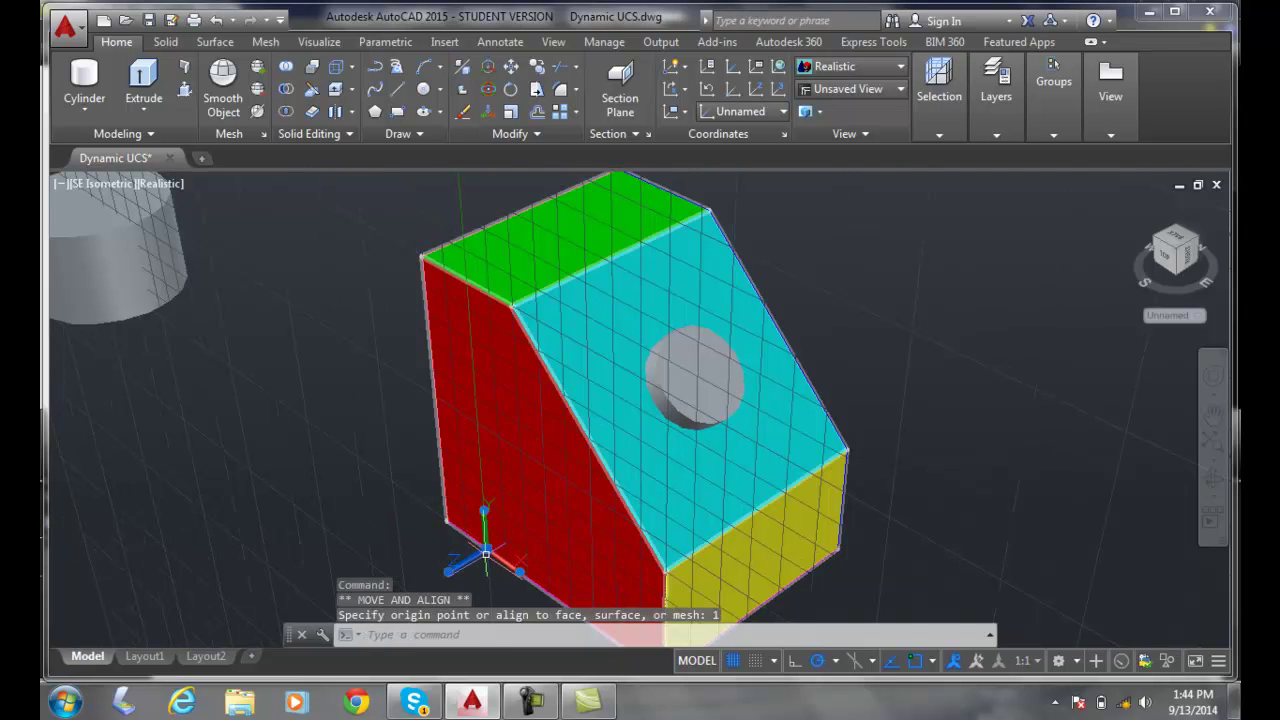
click(486, 549)
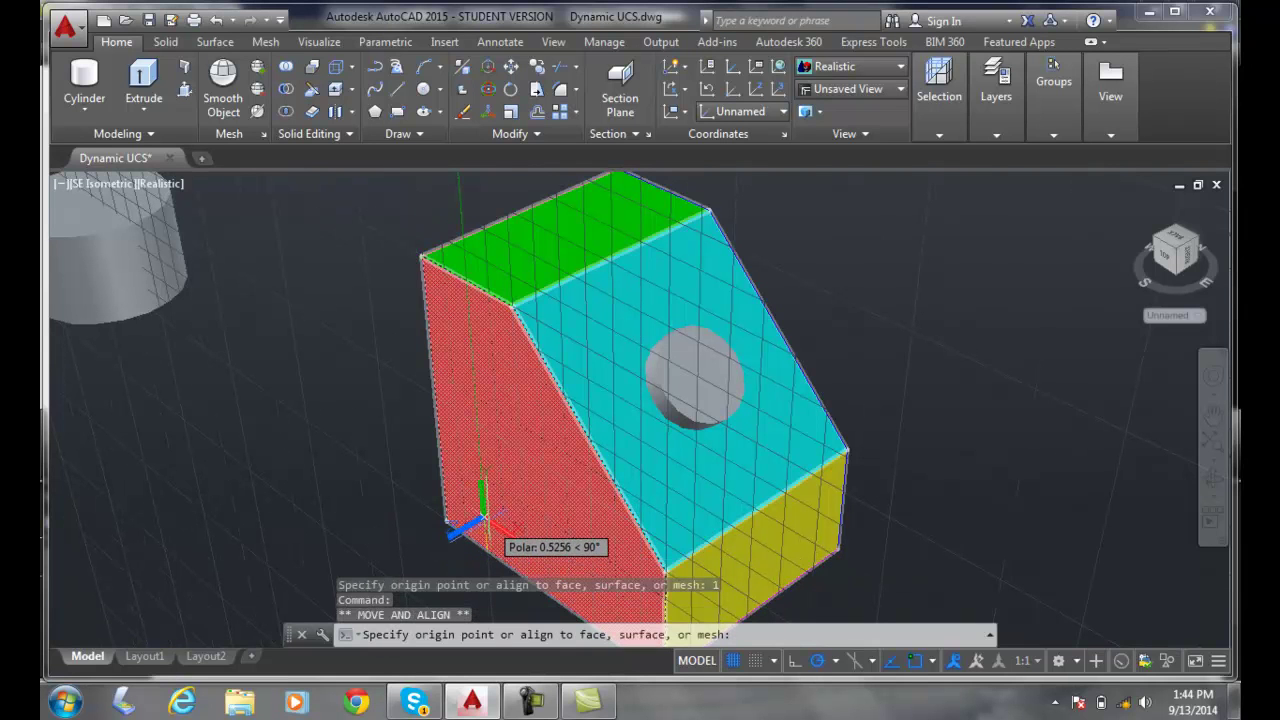
click(488, 512)
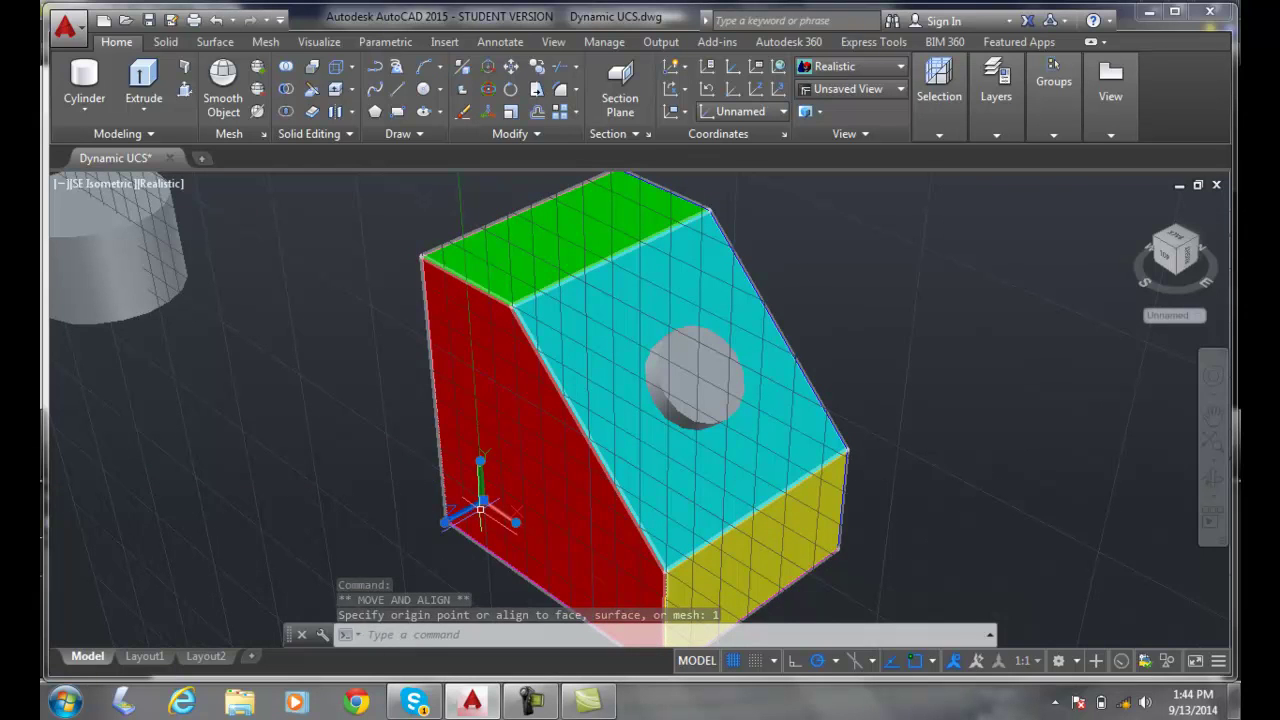
Move and align the UCS to the curved side of the large separate cylinder.
mouse_move(485, 506)
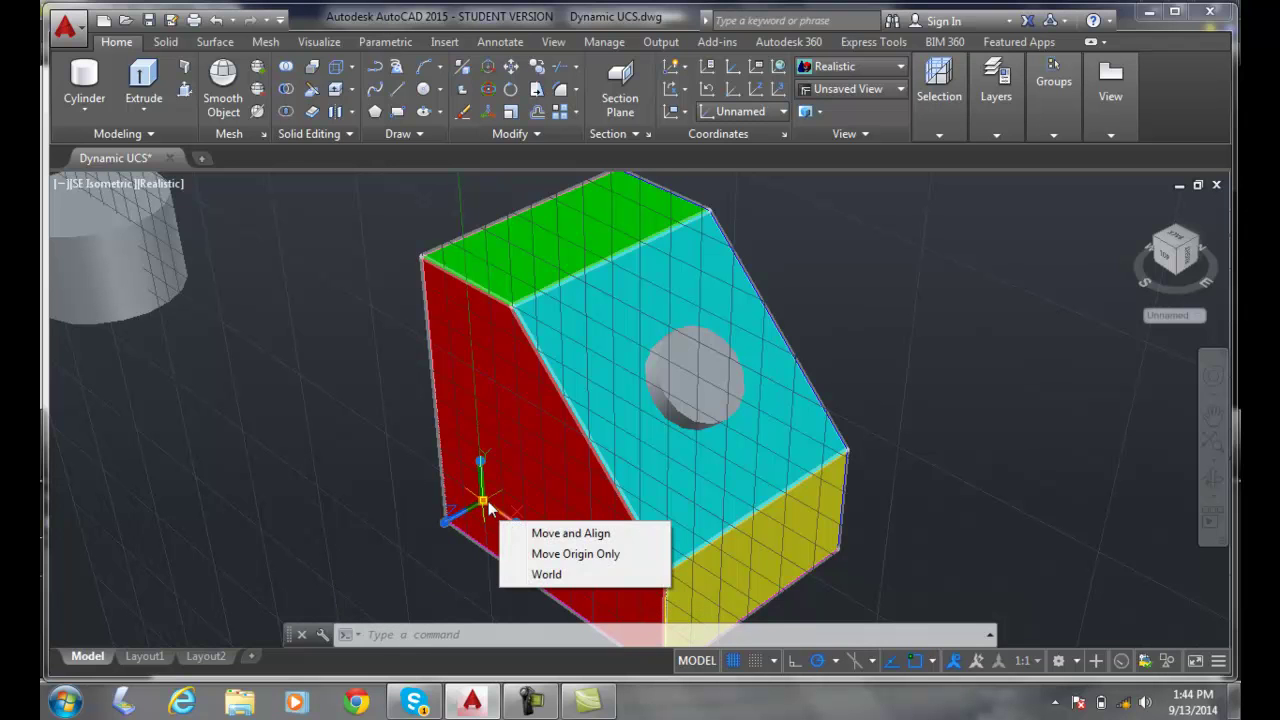
click(545, 541)
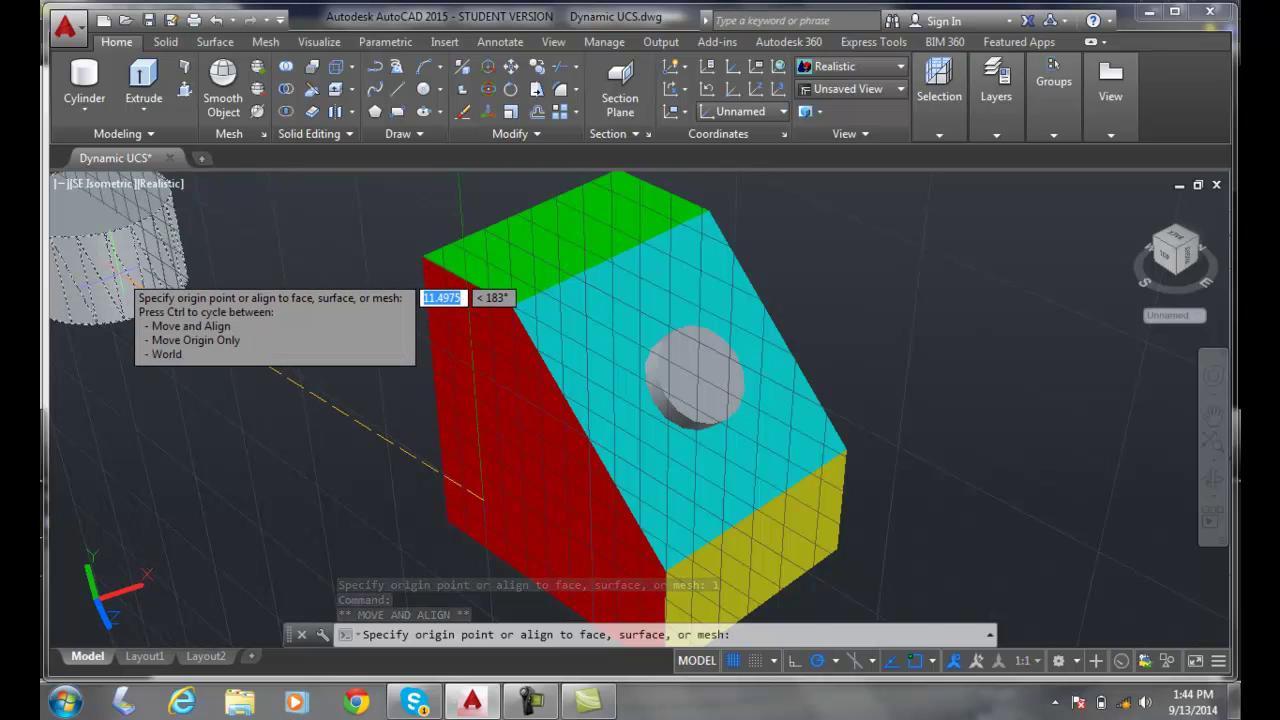
click(119, 273)
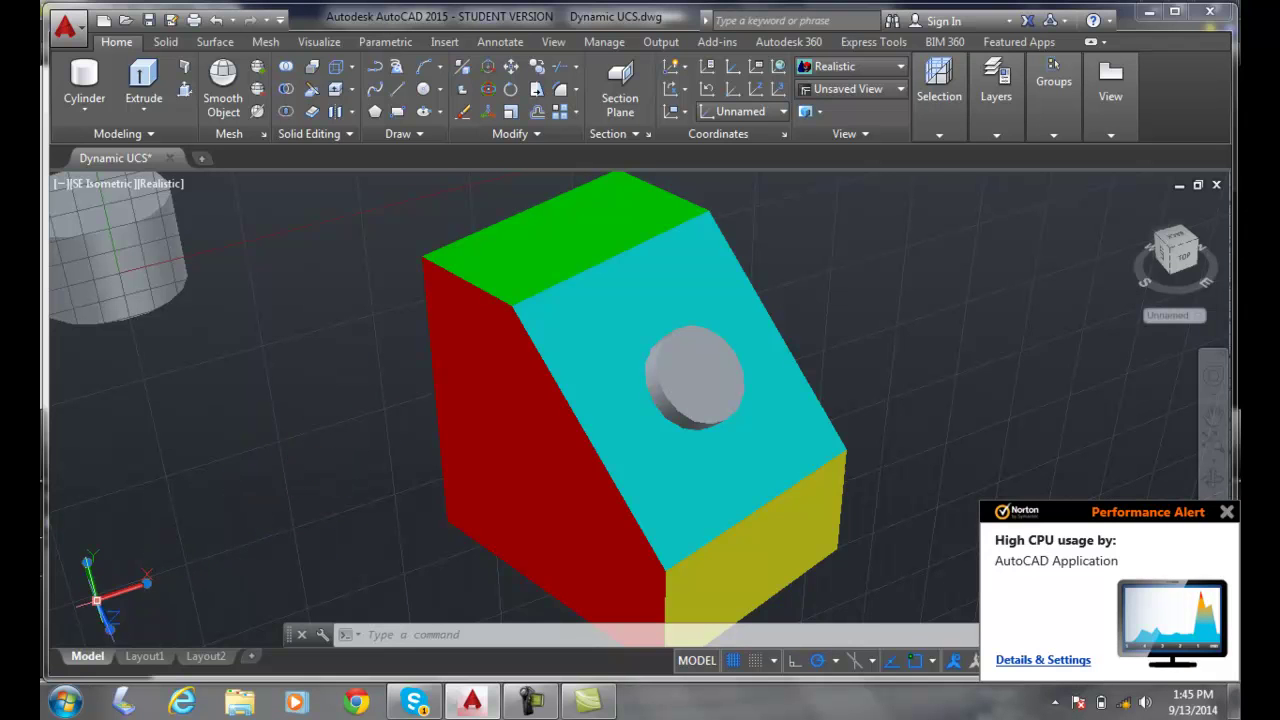
Move and align the UCS to the cyan slanted face, with its origin at the lower corner shared with the red and yellow faces.
mouse_move(96, 600)
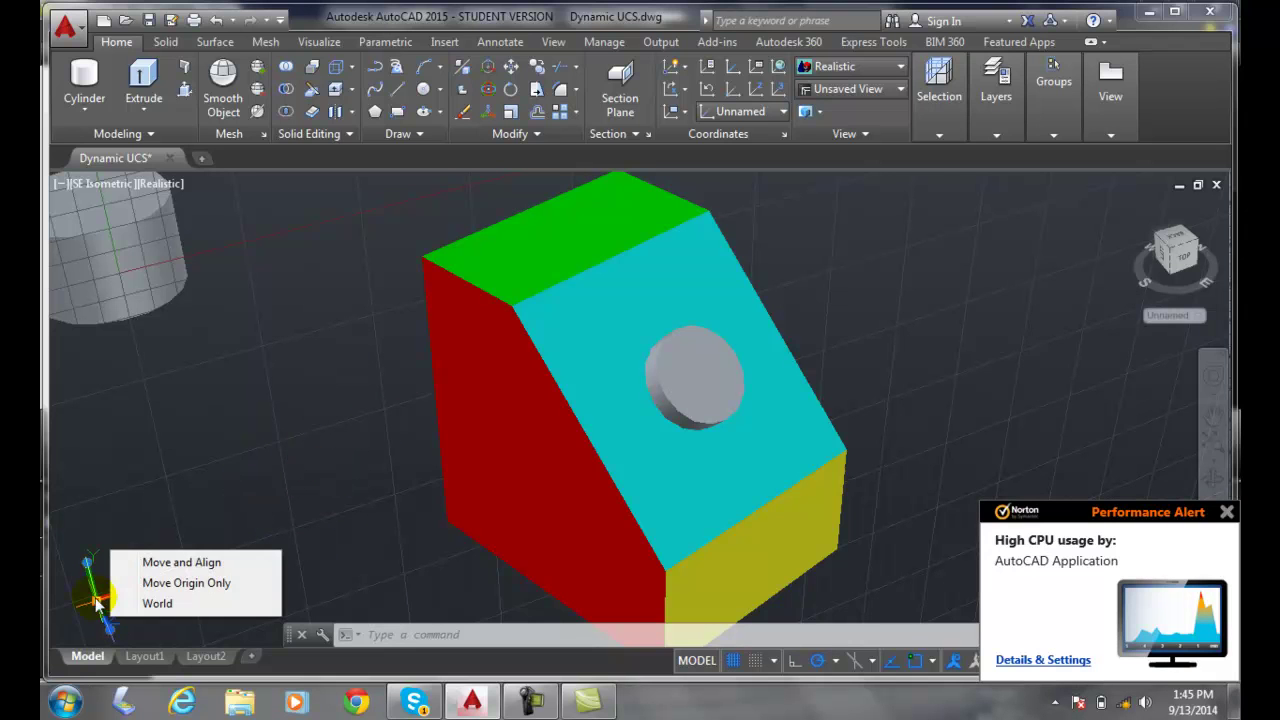
click(153, 564)
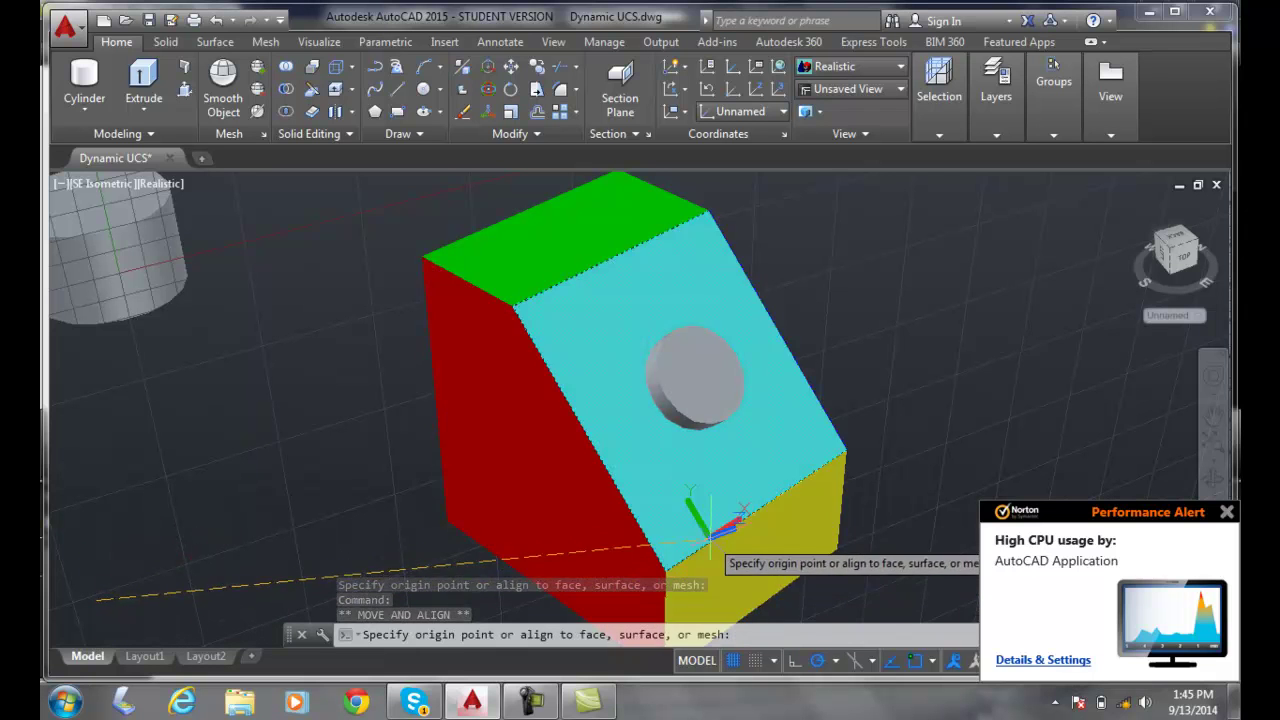
click(702, 540)
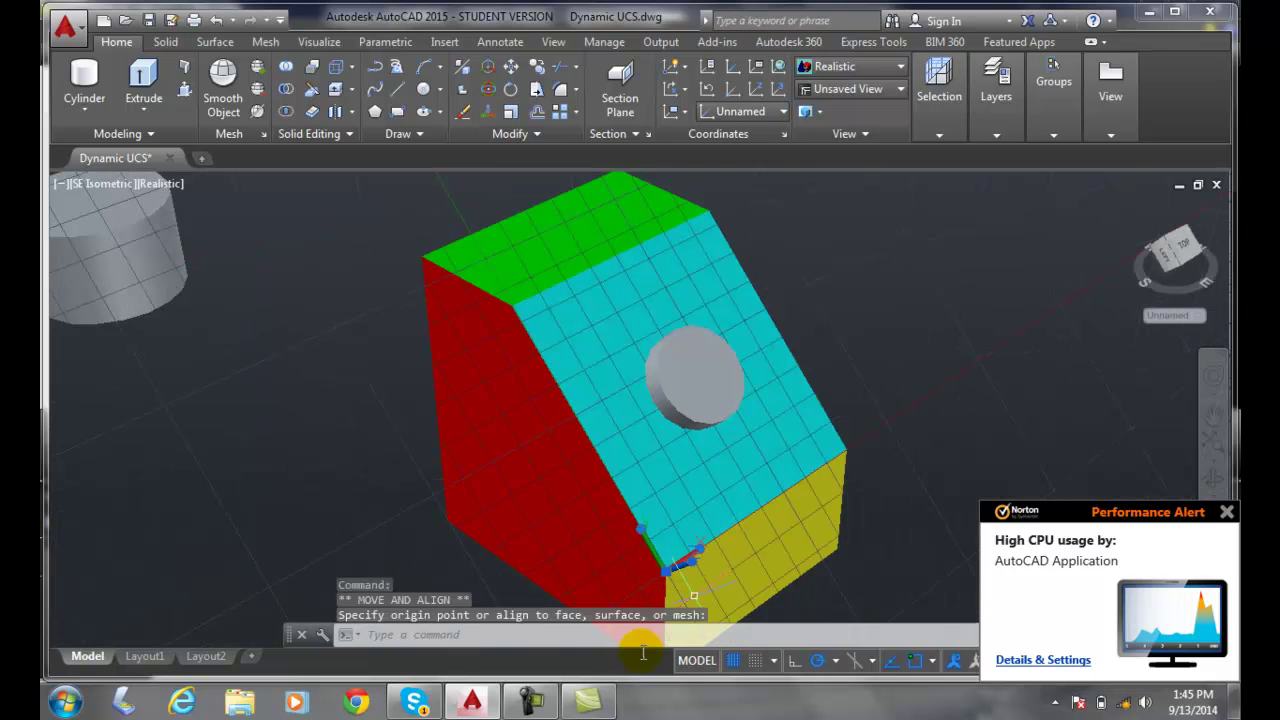